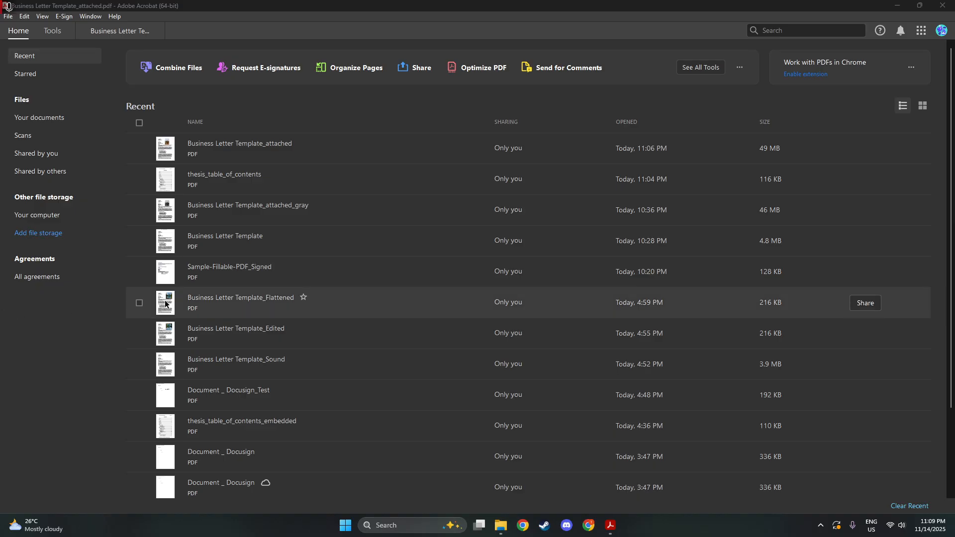
# Open the Business Letter Template_attached PDF from the recent files and start the Combine Files tool.
pyautogui.click(234, 141)
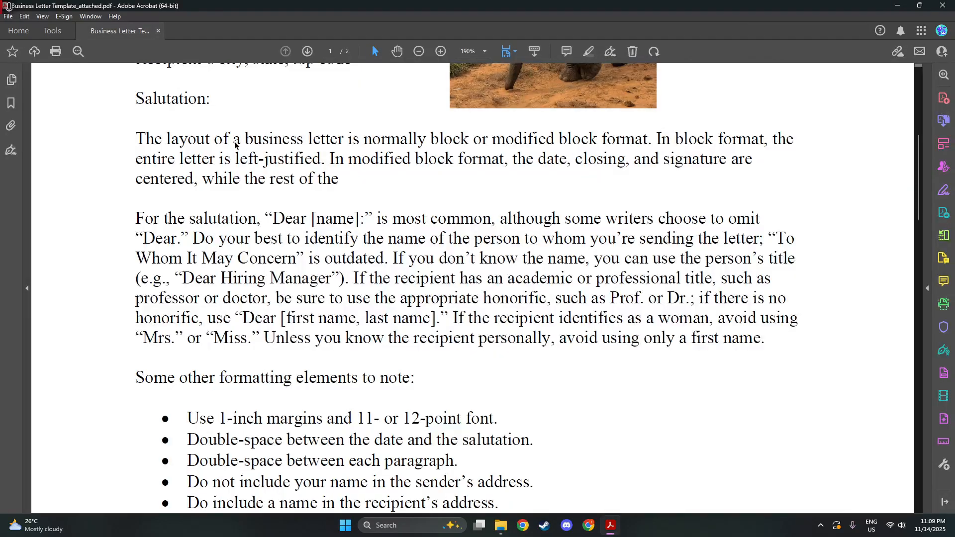
pyautogui.click(55, 35)
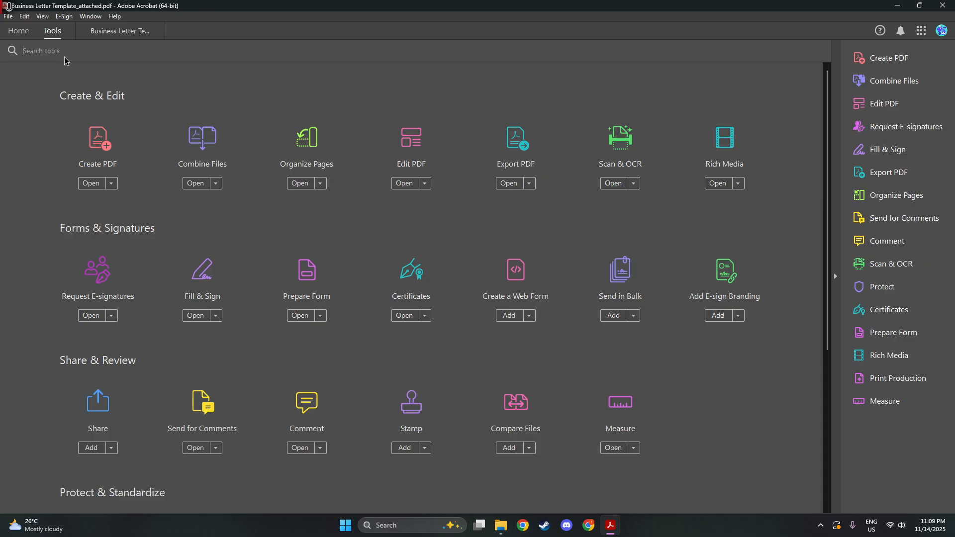
pyautogui.click(195, 183)
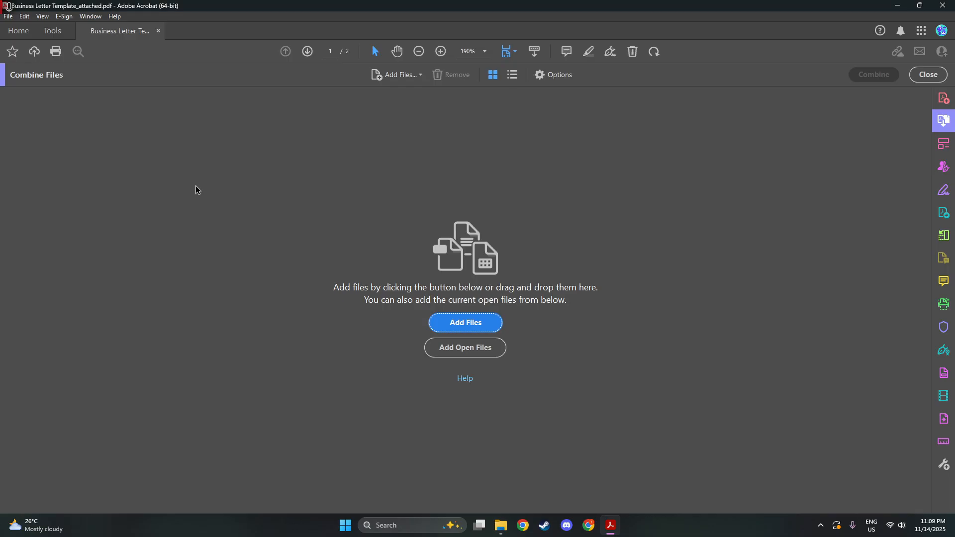
# Add canvas_moodboard-251021_1058, certificate and Complete_with_Docusign_Authorization_Agreeme from the sample document folder to the files for combining.
pyautogui.click(461, 328)
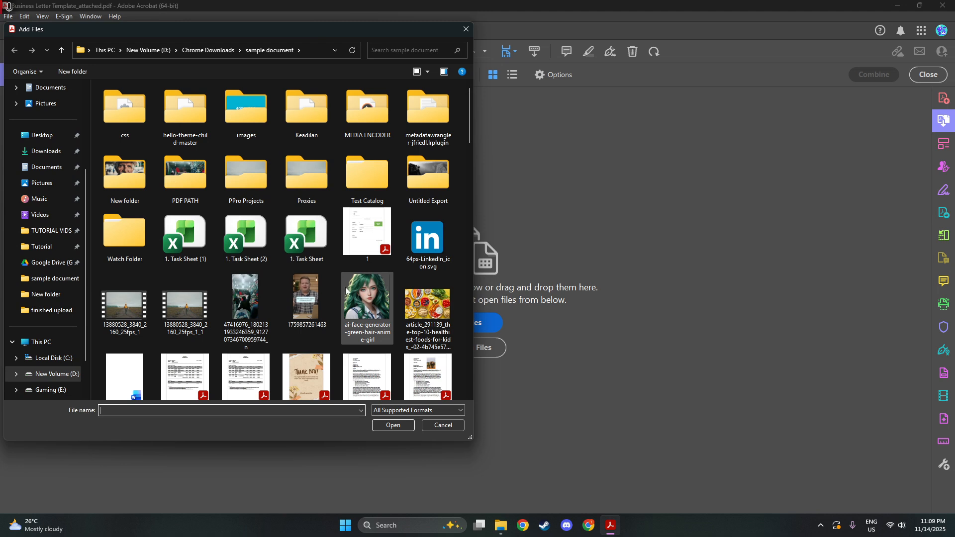
pyautogui.scroll(-3, 323, 302)
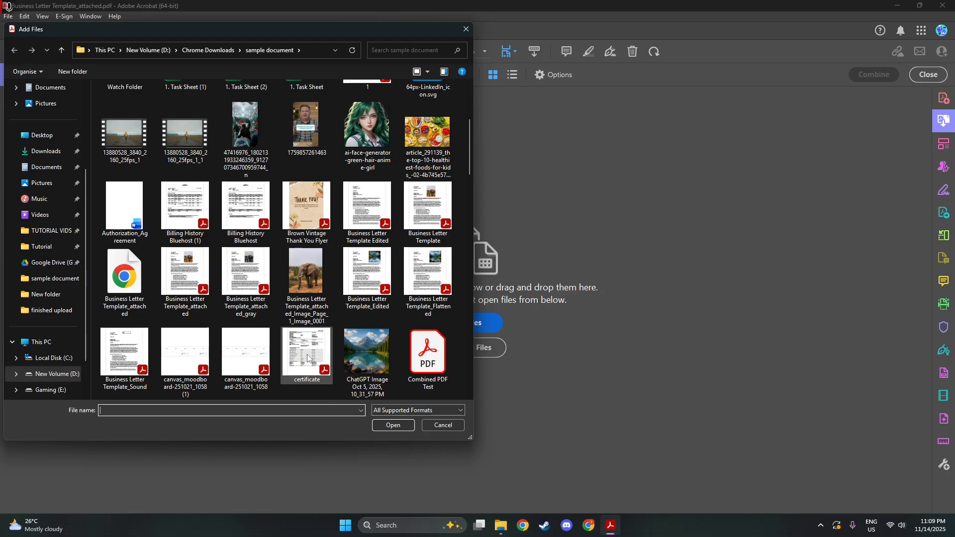
pyautogui.scroll(-3, 307, 357)
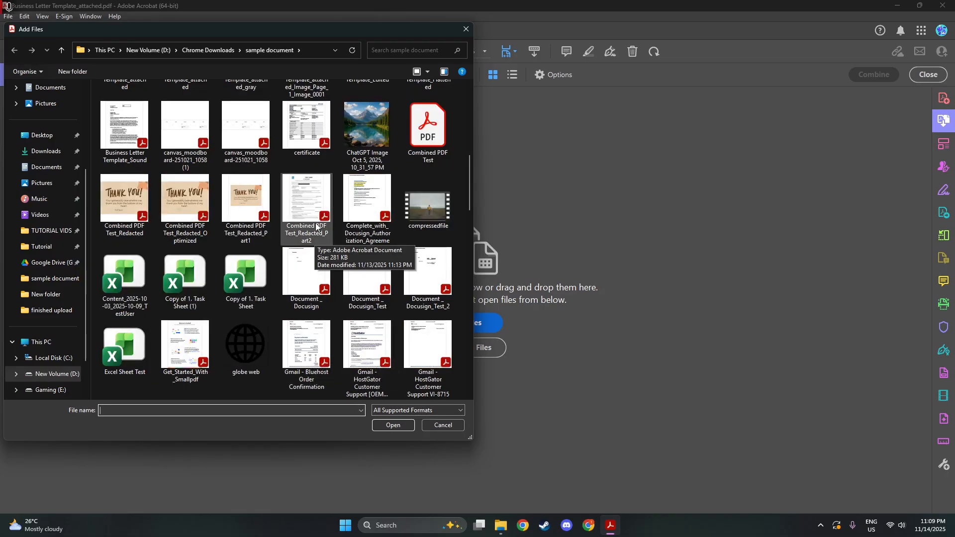
pyautogui.scroll(3, 331, 294)
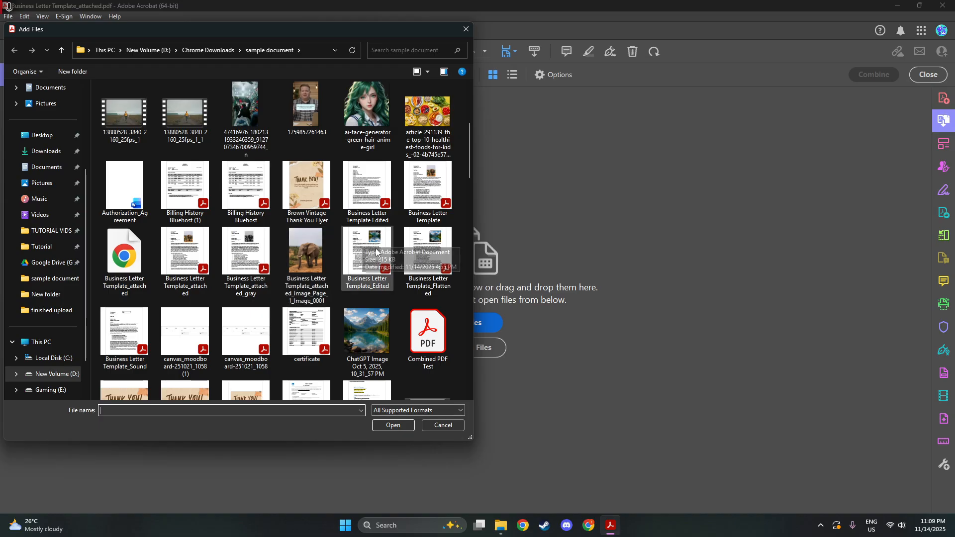
pyautogui.click(320, 332)
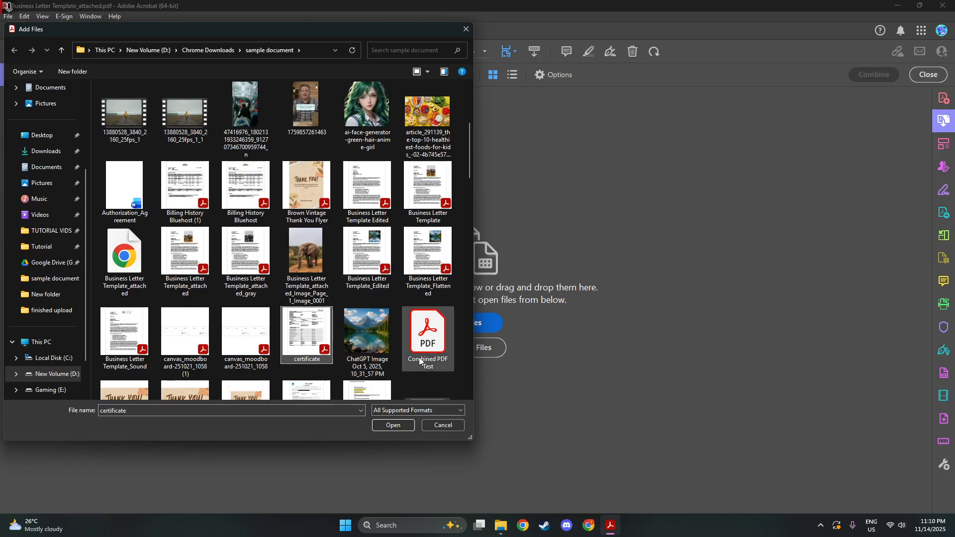
pyautogui.keyDown('ctrl'); pyautogui.click(241, 346); pyautogui.keyUp('ctrl')
pyautogui.scroll(-3, 348, 354)
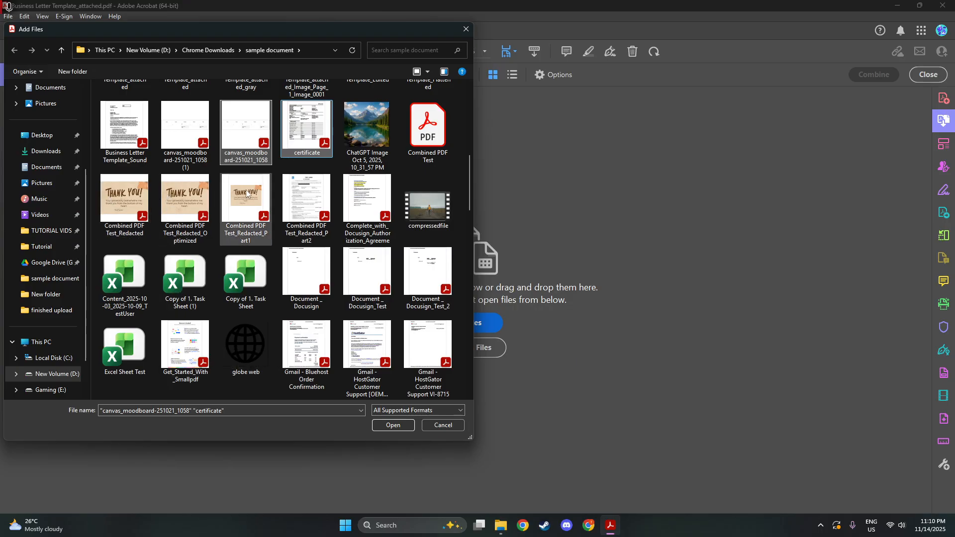
pyautogui.keyDown('ctrl'); pyautogui.click(360, 197); pyautogui.keyUp('ctrl')
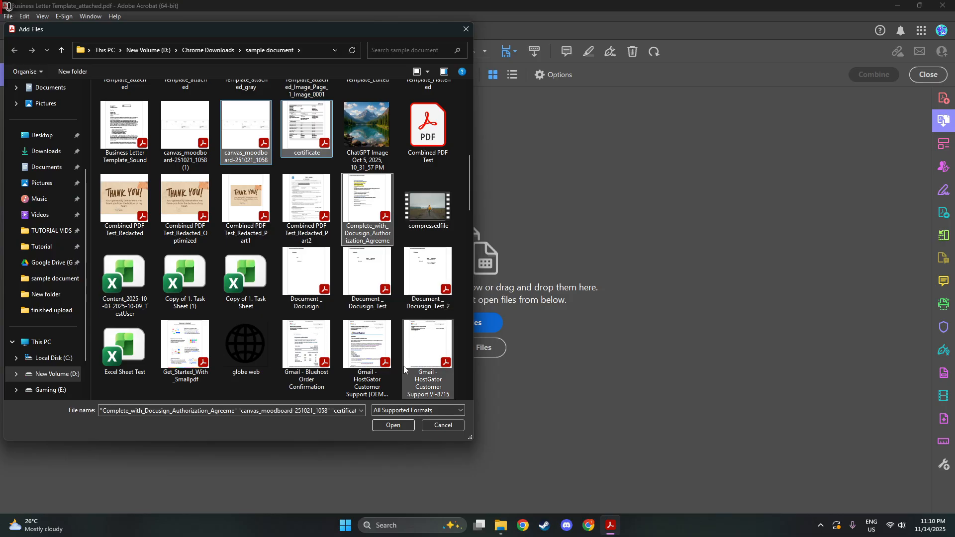
pyautogui.click(398, 429)
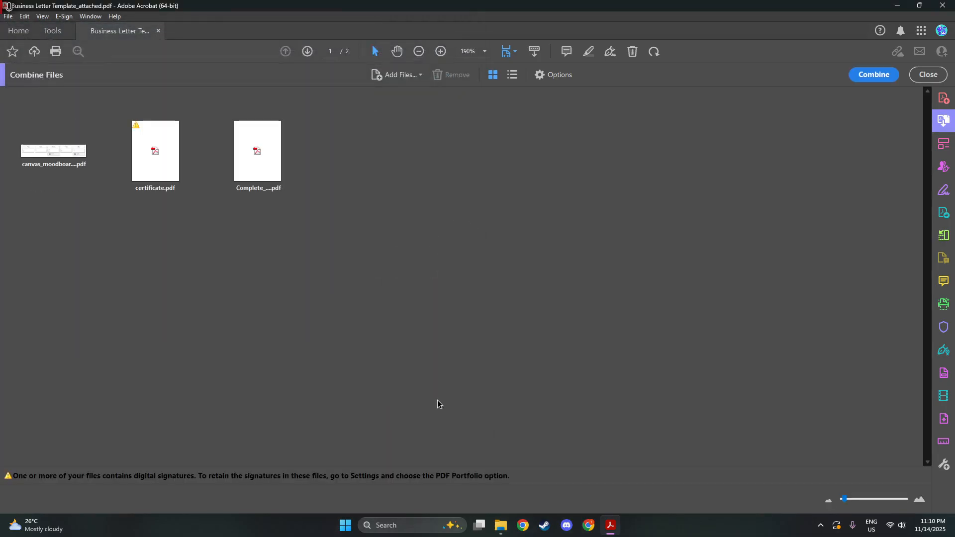
# Preview the authorization agreement, certificate and canvas moodboard PDFs one at a time, closing each preview.
pyautogui.moveTo(260, 174)
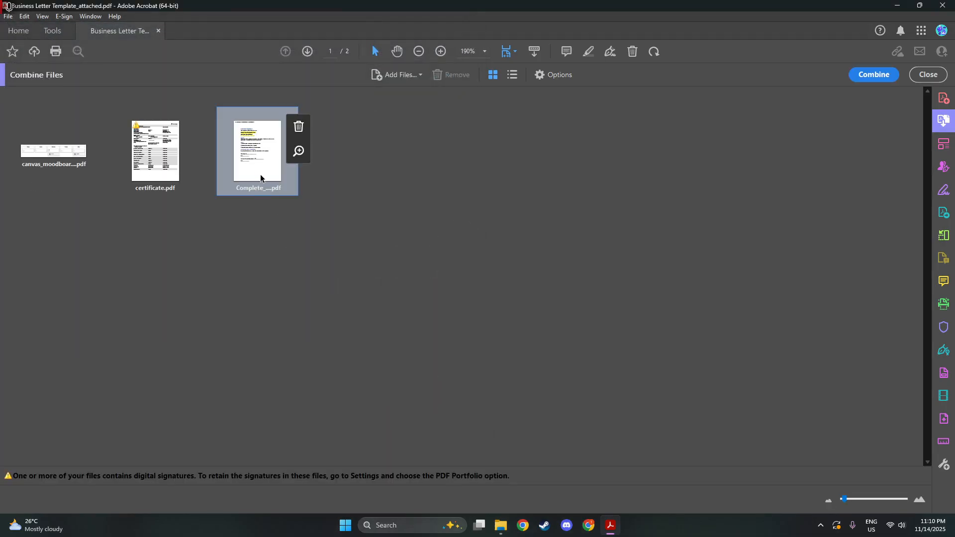
pyautogui.click(267, 168)
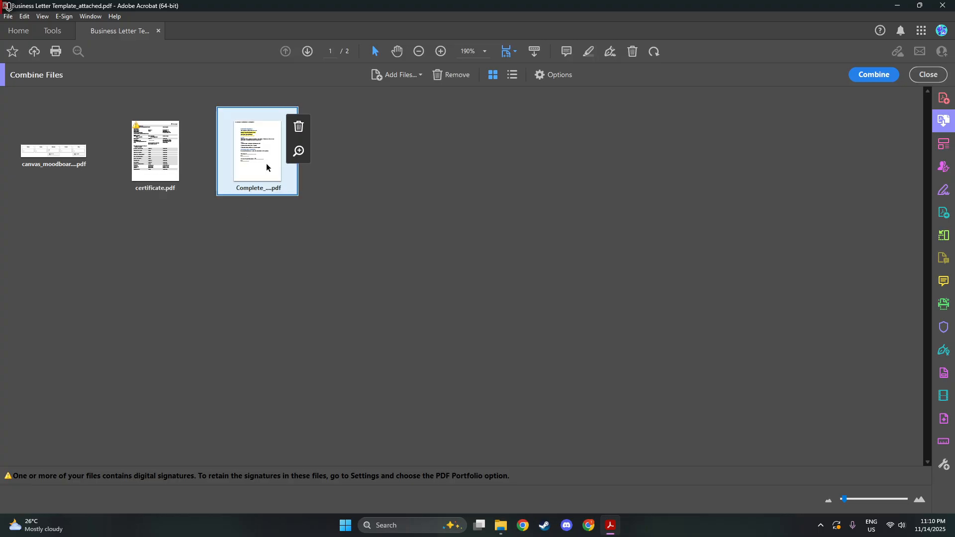
pyautogui.click(298, 151)
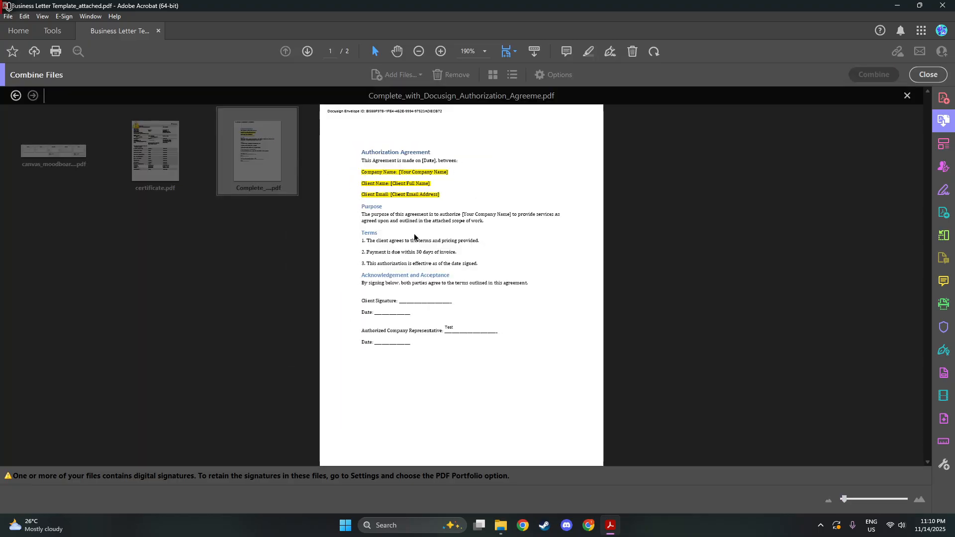
pyautogui.click(260, 265)
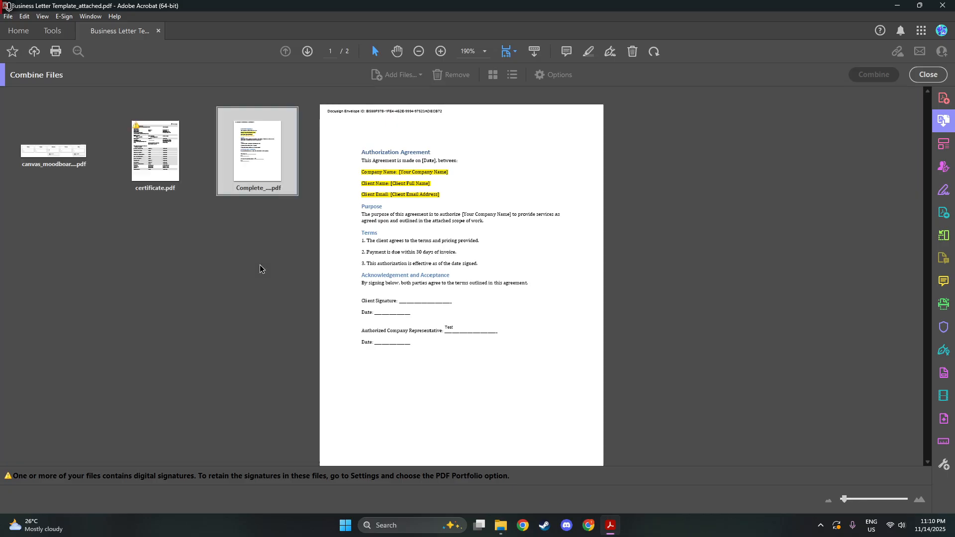
pyautogui.click(196, 152)
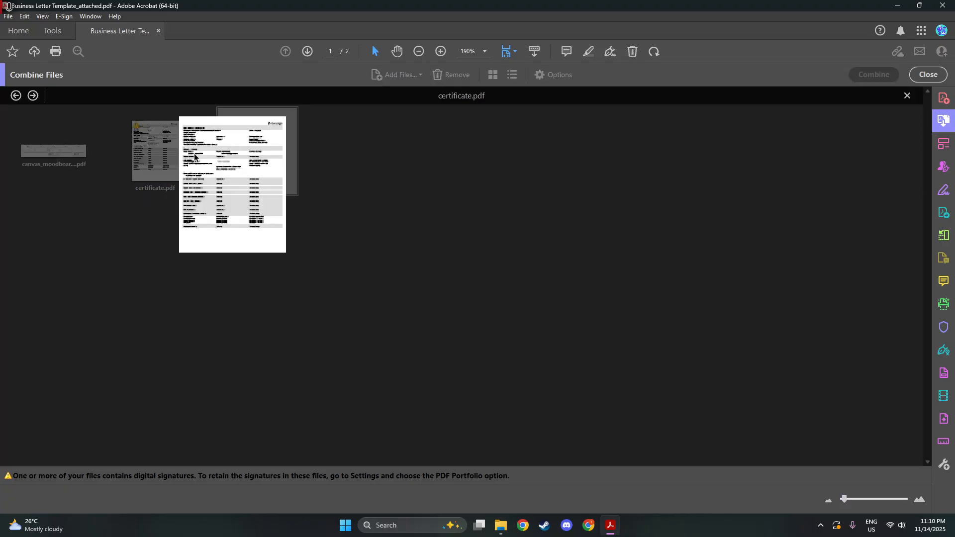
pyautogui.click(228, 278)
pyautogui.moveTo(77, 187)
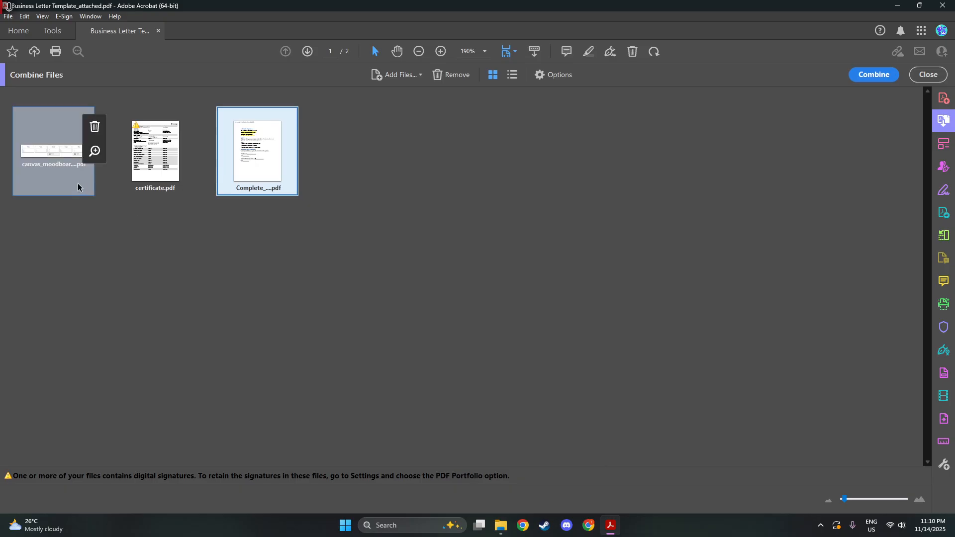
pyautogui.click(94, 150)
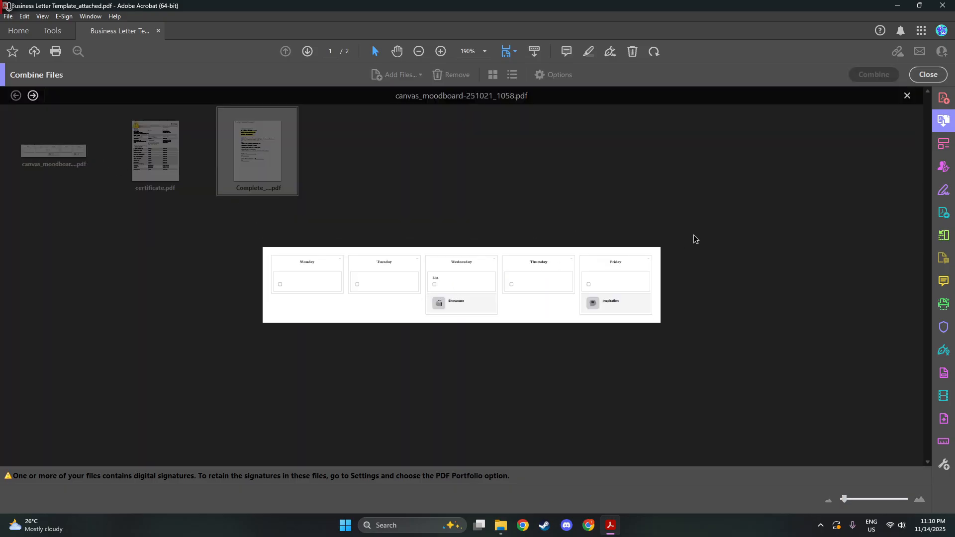
pyautogui.click(707, 230)
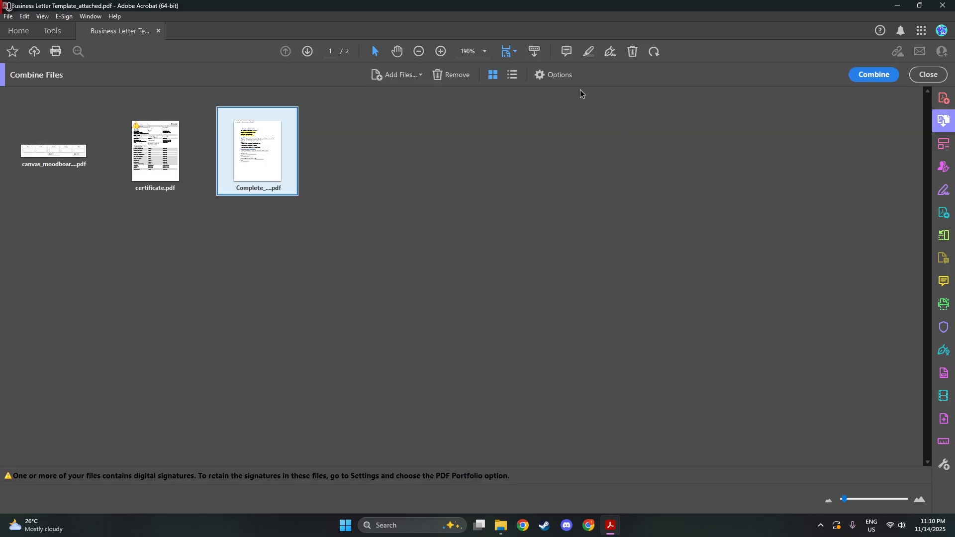
# Try the smaller and larger file size options for combining, and confirm the options with Default File Size selected.
pyautogui.click(560, 79)
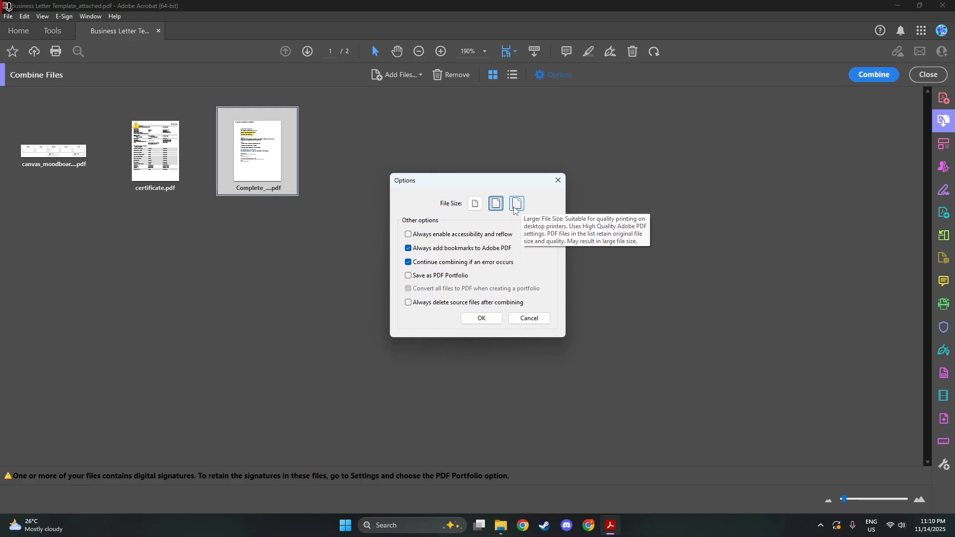
pyautogui.click(474, 205)
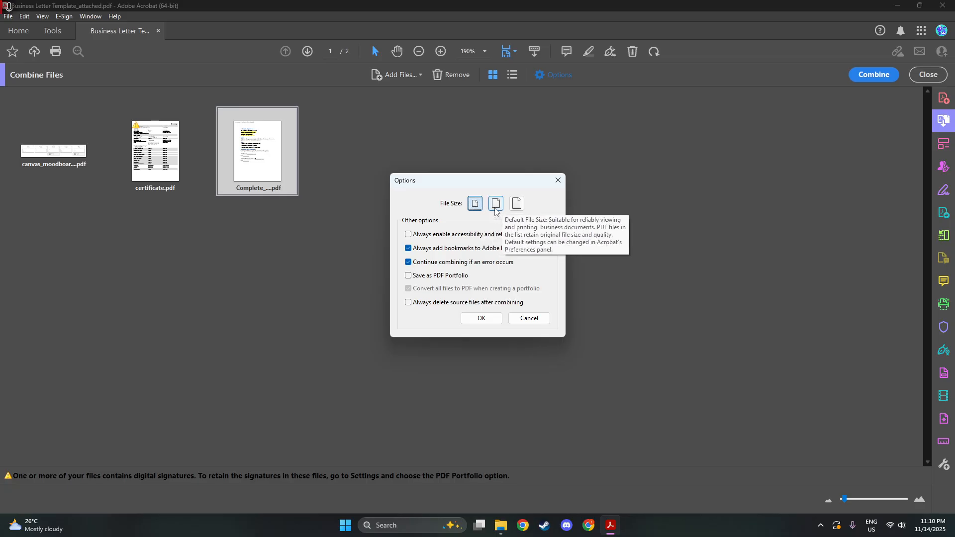
pyautogui.click(495, 210)
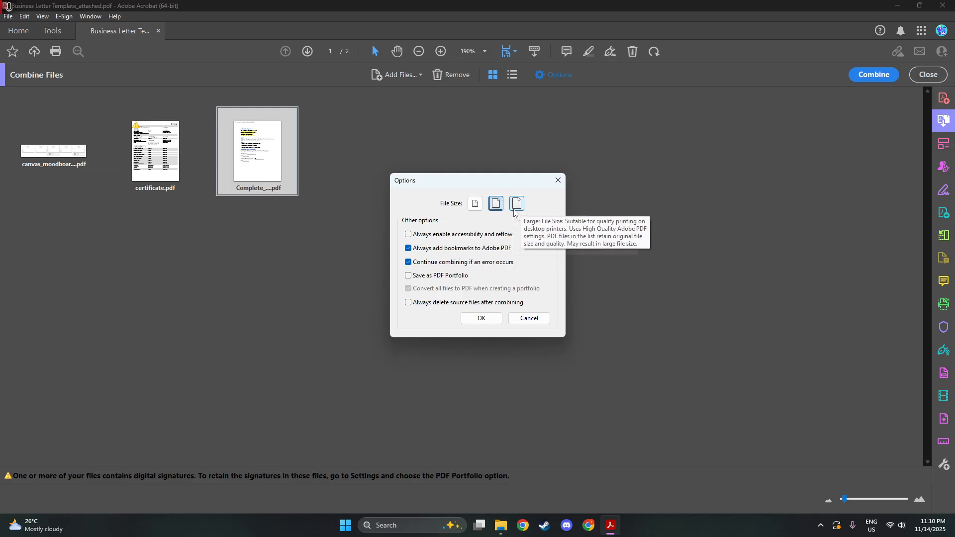
pyautogui.click(515, 212)
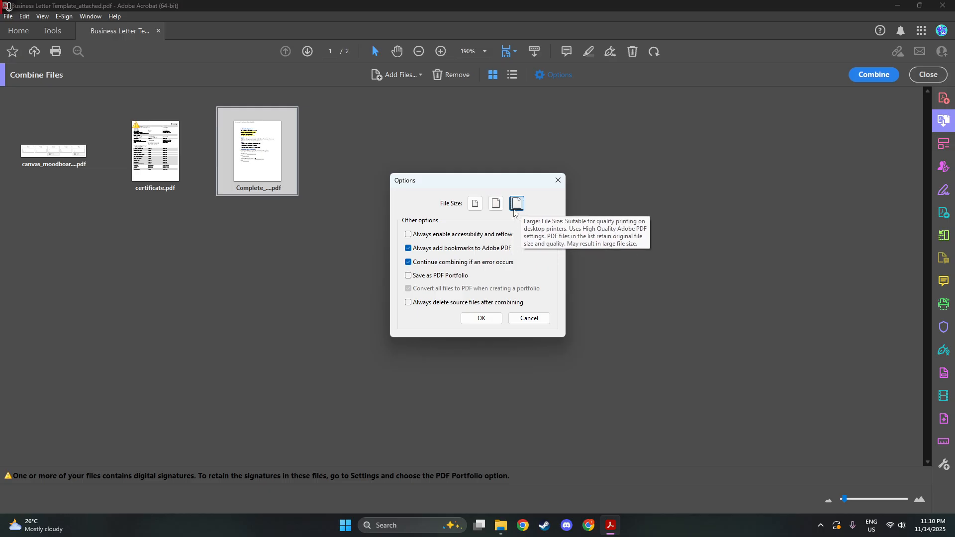
pyautogui.click(500, 211)
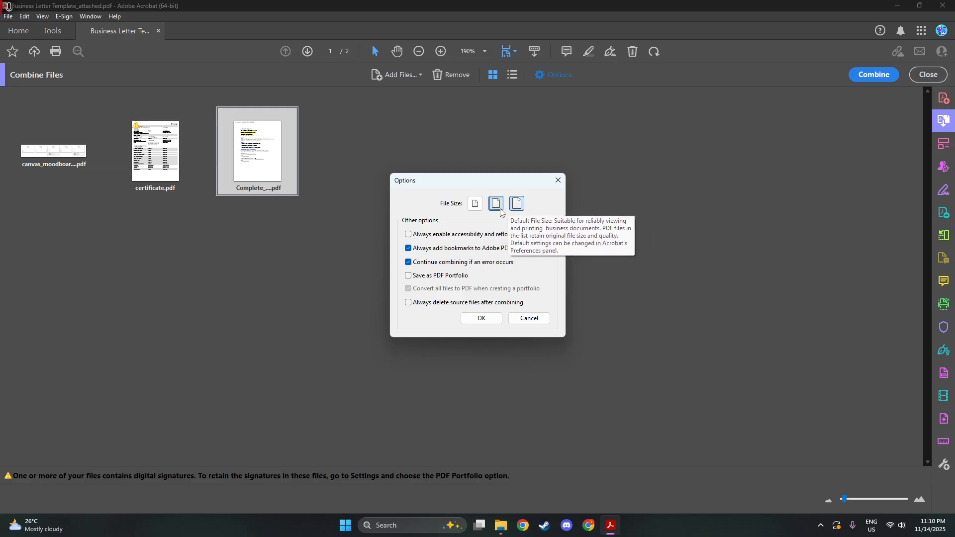
pyautogui.click(475, 323)
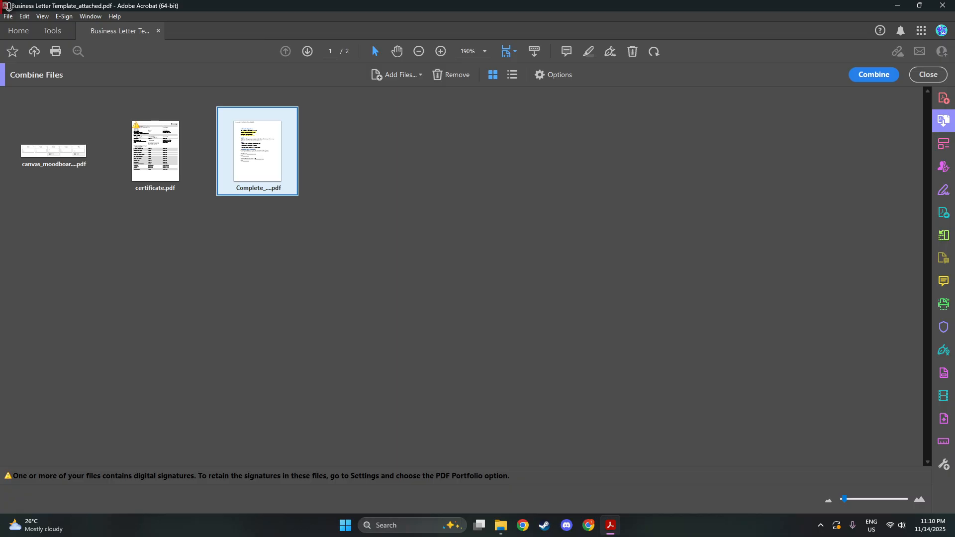
# Combine the three added files into a single PDF and look through its pages.
pyautogui.click(871, 81)
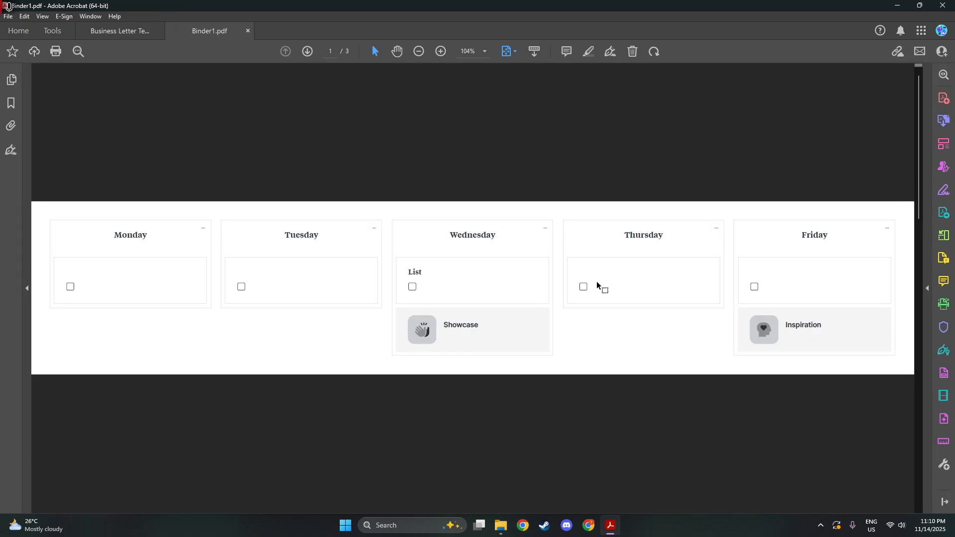
pyautogui.scroll(-3, 504, 225)
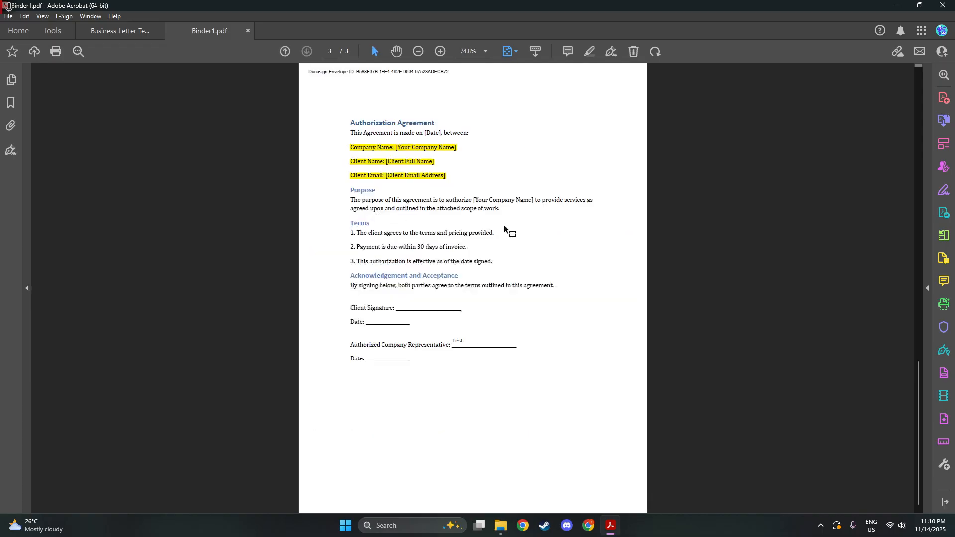
pyautogui.scroll(2, 503, 225)
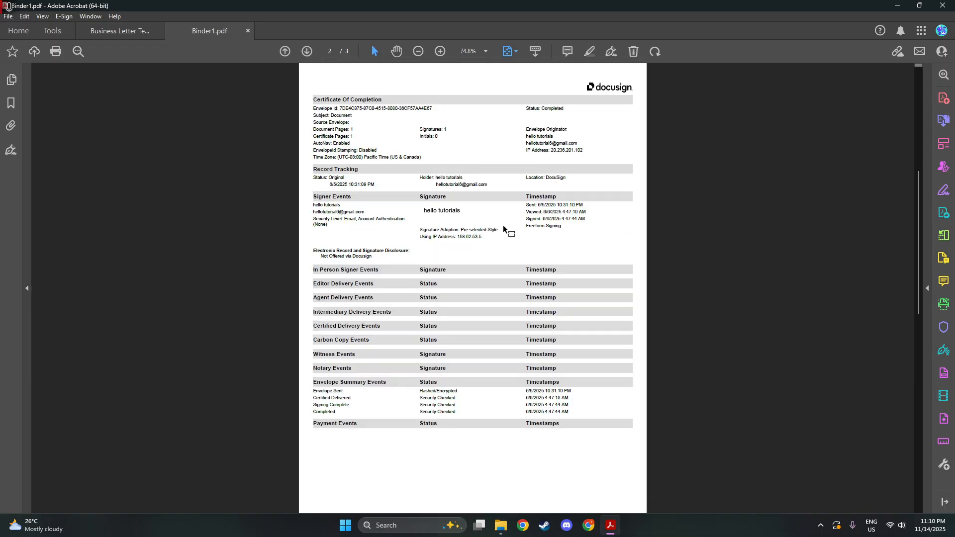
pyautogui.scroll(2, 519, 219)
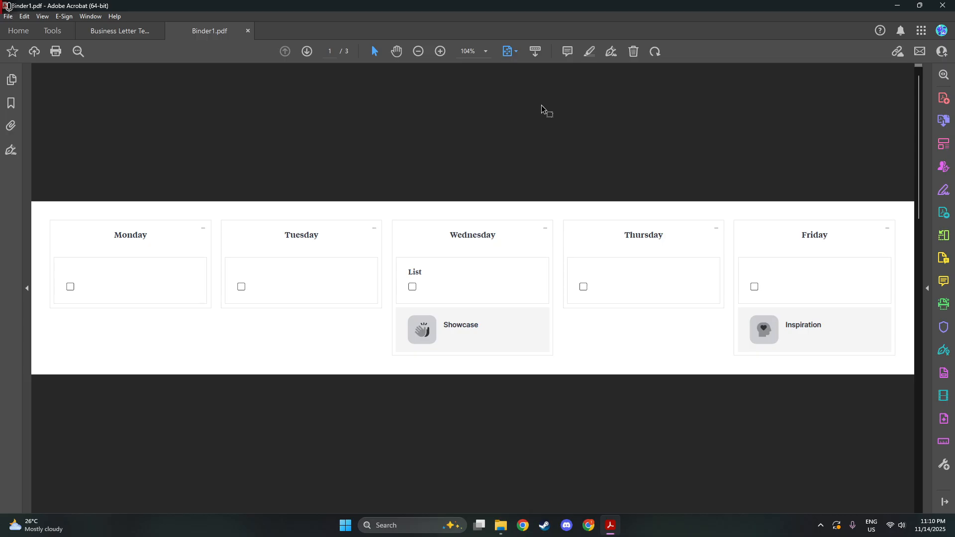
# Set the combined PDF's page display to Fit to Width Scrolling and look through all its pages.
pyautogui.click(517, 55)
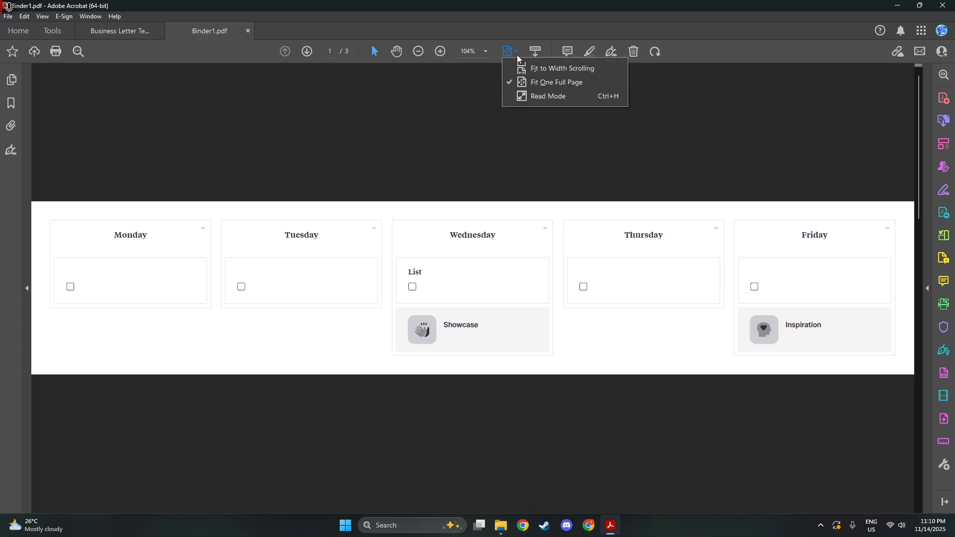
pyautogui.click(521, 69)
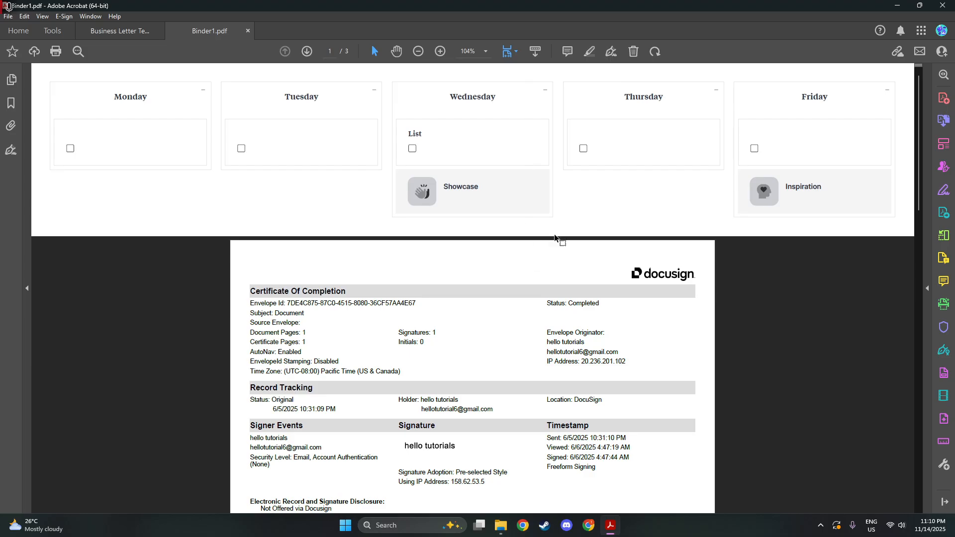
pyautogui.scroll(-3, 715, 255)
pyautogui.scroll(-5, 715, 255)
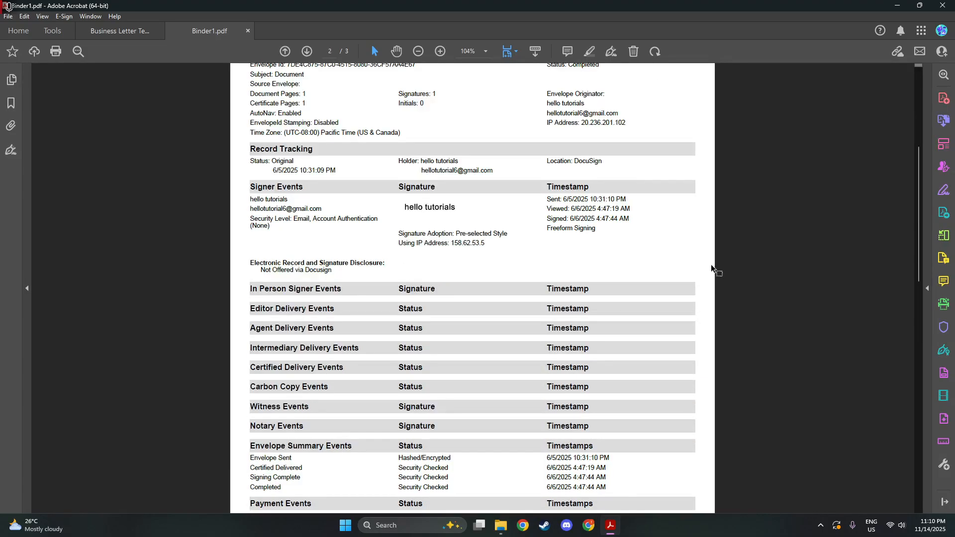
pyautogui.scroll(-5, 647, 270)
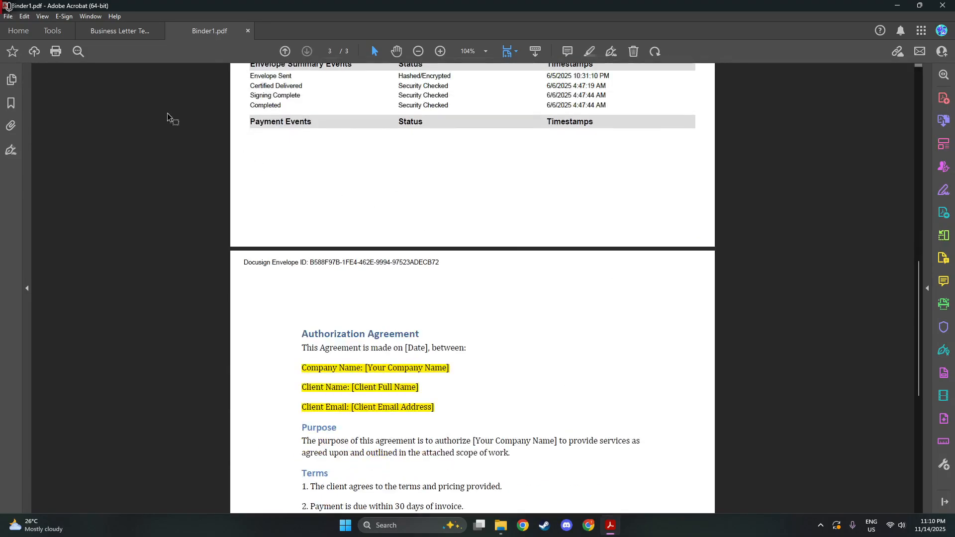
# Save the combined PDF as a new file in the sample document folder, entering a new file name.
pyautogui.click(8, 18)
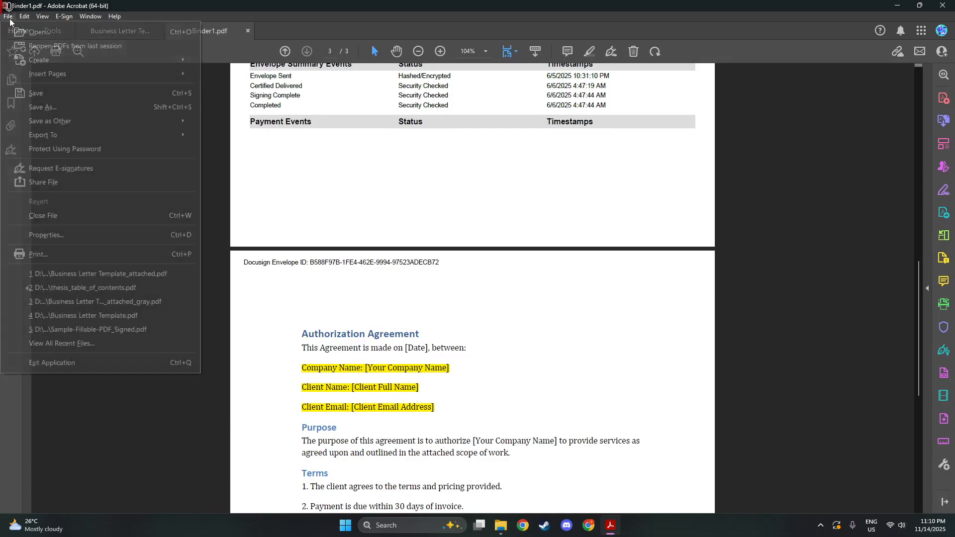
pyautogui.click(43, 107)
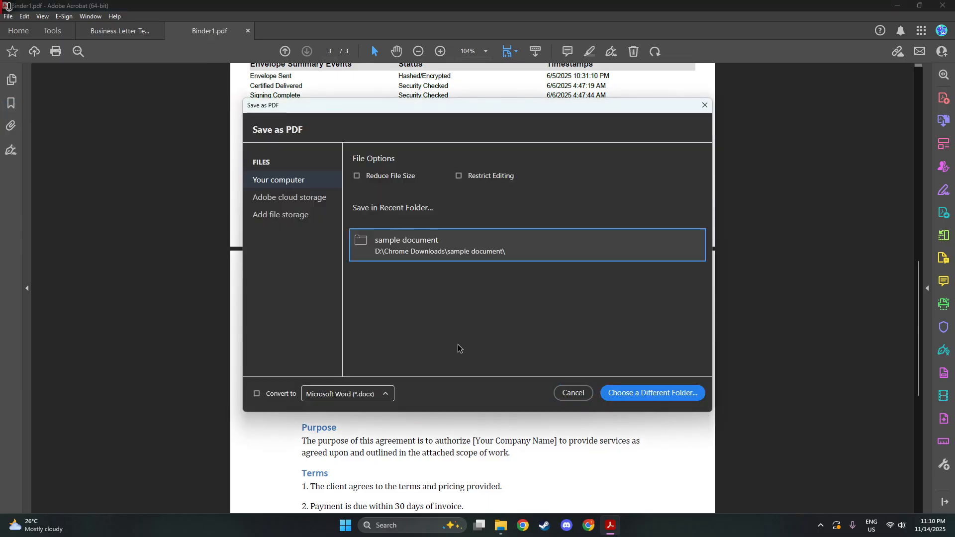
pyautogui.click(485, 250)
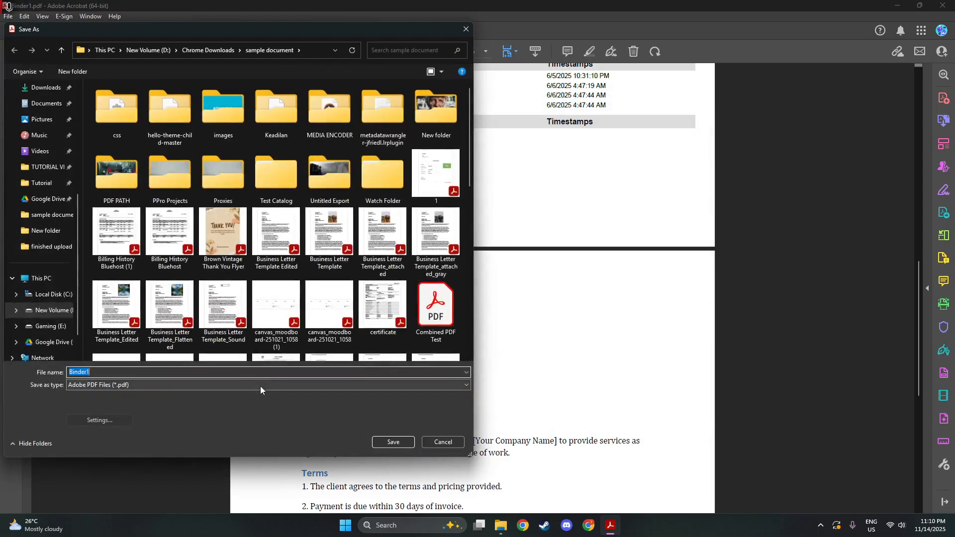
pyautogui.write('Binde')
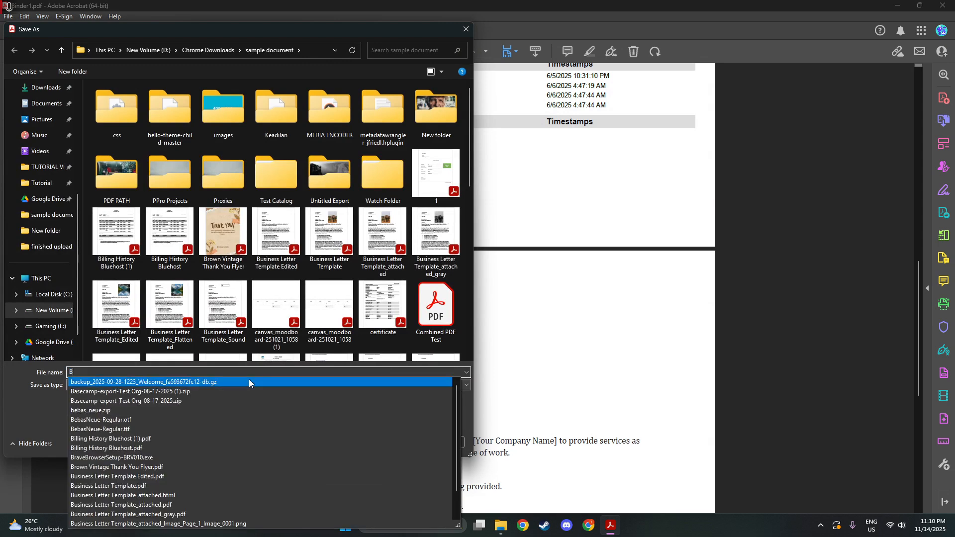